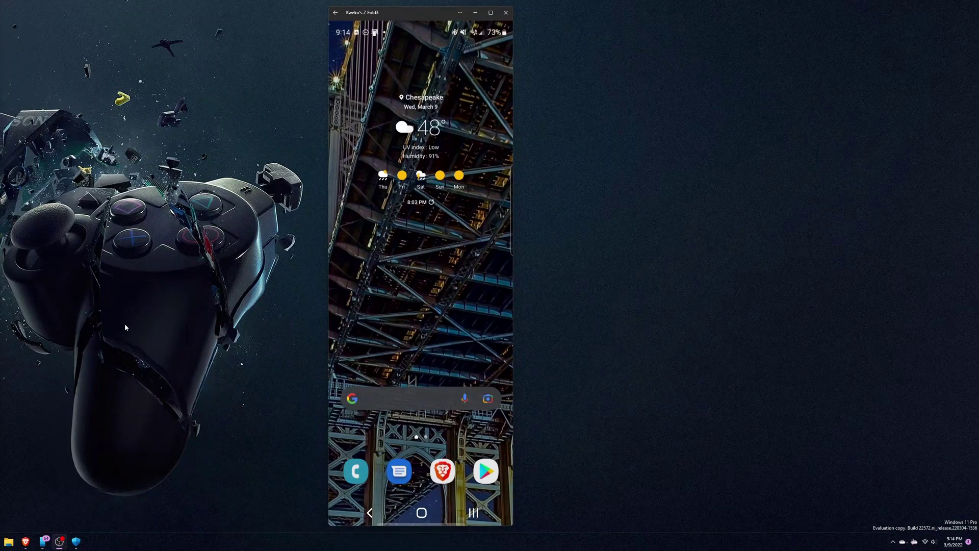
- Launch Microsoft Defender Preview on the PC from the taskbar
{"action": "left_click", "coordinate": [76, 541]}
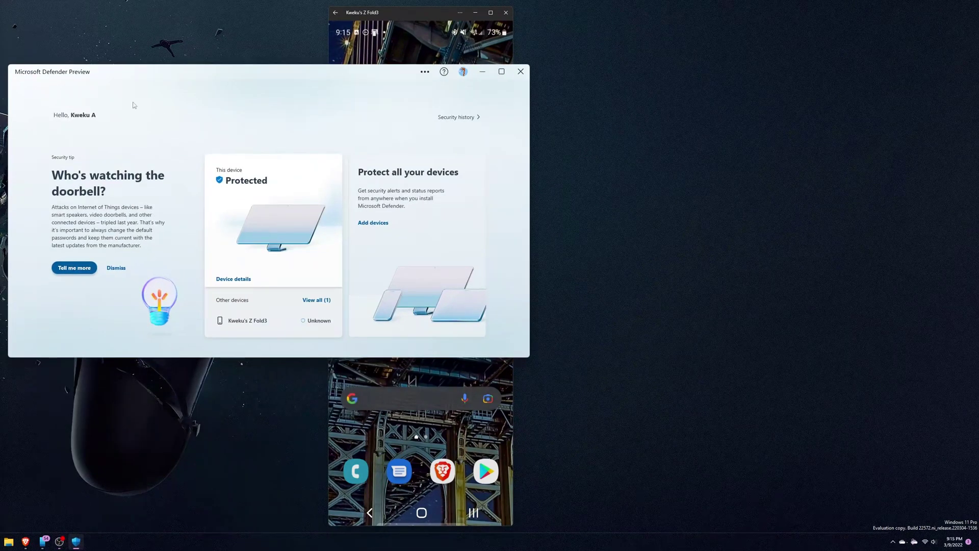
- Centre the PC Defender window, check the extra options menu, then minimize the window
{"action": "left_click_drag", "start_coordinate": [138, 71], "coordinate": [312, 112]}
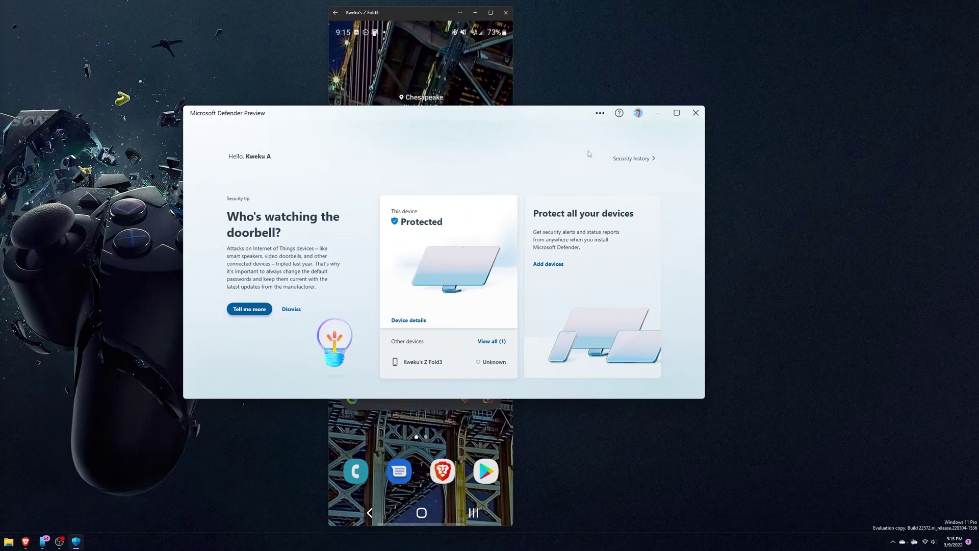
{"action": "left_click", "coordinate": [600, 113]}
{"action": "left_click", "coordinate": [498, 159]}
{"action": "left_click", "coordinate": [696, 113]}
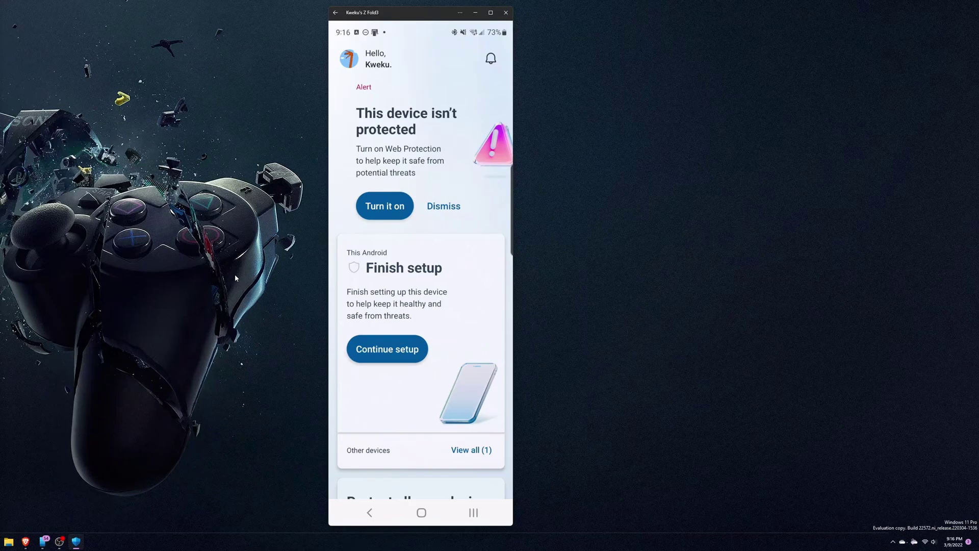
- Place the PC Defender window on the right and an enlarged phone mirror on the left
{"action": "key", "text": "alt+Tab"}
{"action": "left_click_drag", "start_coordinate": [430, 207], "coordinate": [864, 149]}
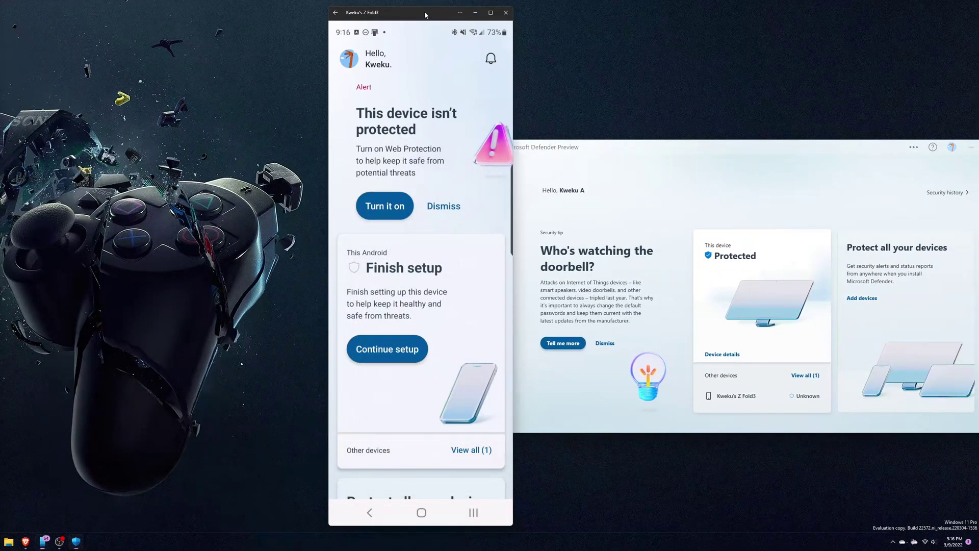
{"action": "left_click_drag", "start_coordinate": [680, 148], "coordinate": [586, 130]}
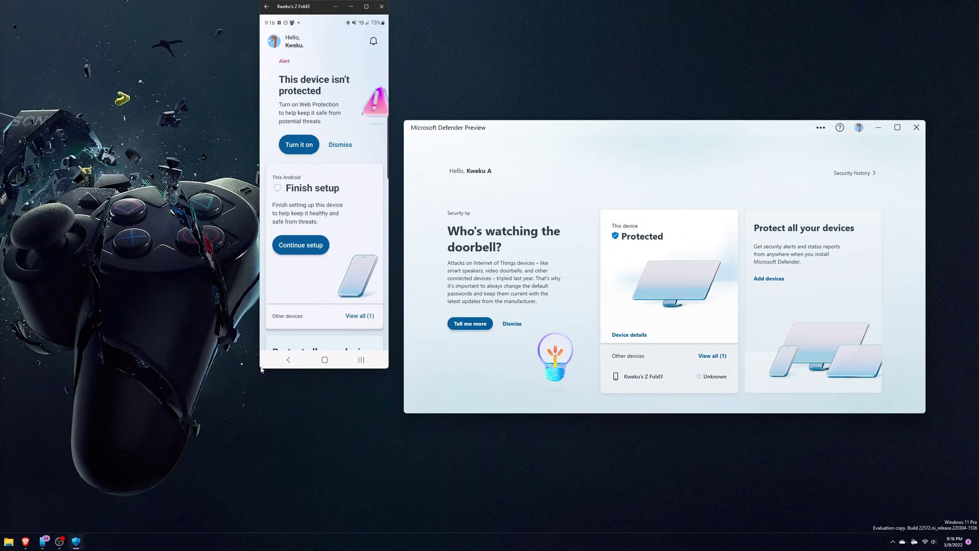
{"action": "left_click_drag", "start_coordinate": [261, 369], "coordinate": [262, 532]}
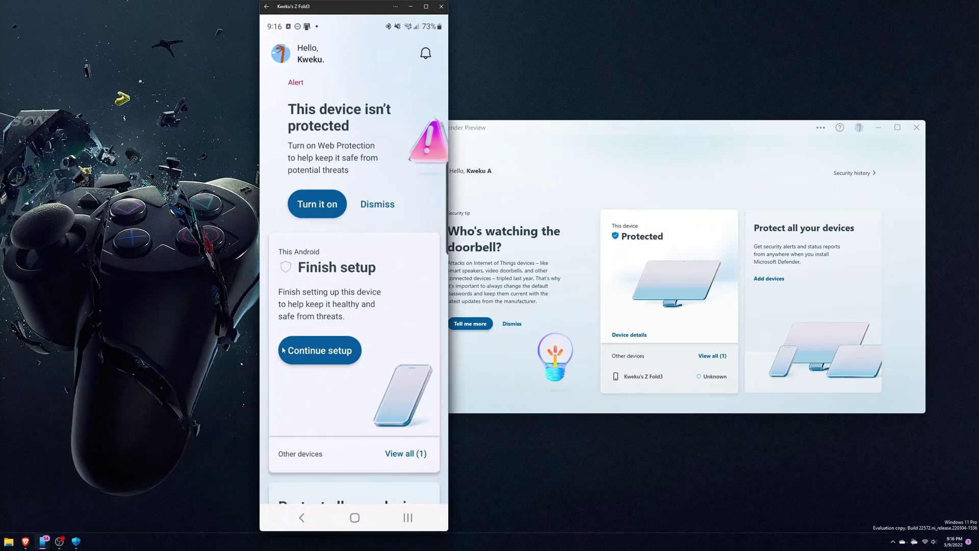
{"action": "left_click_drag", "start_coordinate": [360, 12], "coordinate": [283, 9]}
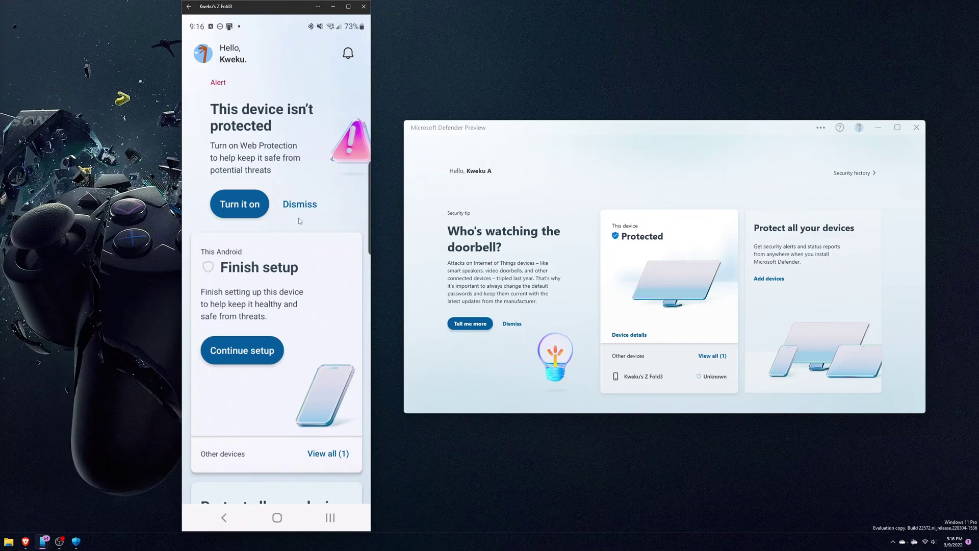
- Scroll through the phone's Defender page to review its unprotected alert
{"action": "scroll", "coordinate": [299, 216], "scroll_direction": "down", "scroll_amount": 3}
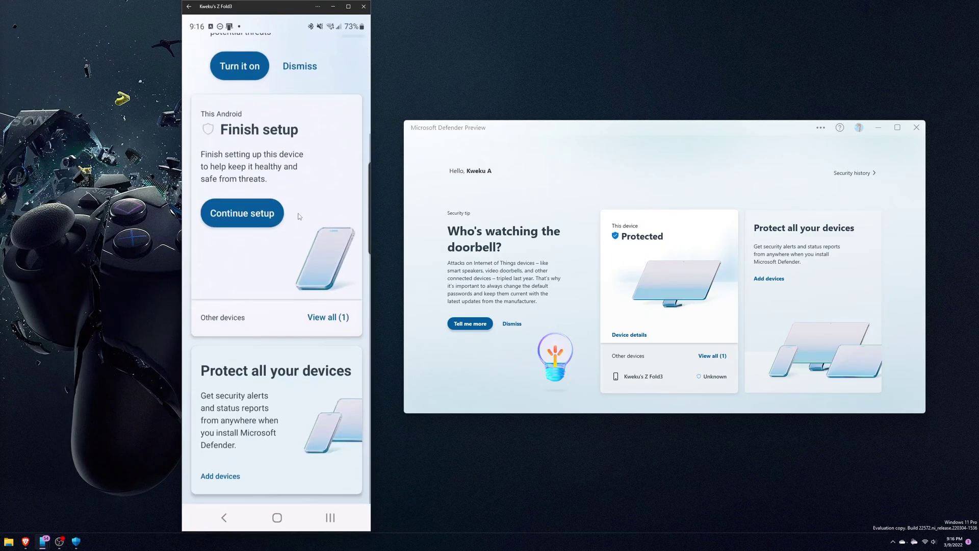
{"action": "scroll", "coordinate": [299, 217], "scroll_direction": "up", "scroll_amount": 1}
{"action": "scroll", "coordinate": [300, 216], "scroll_direction": "down", "scroll_amount": 1}
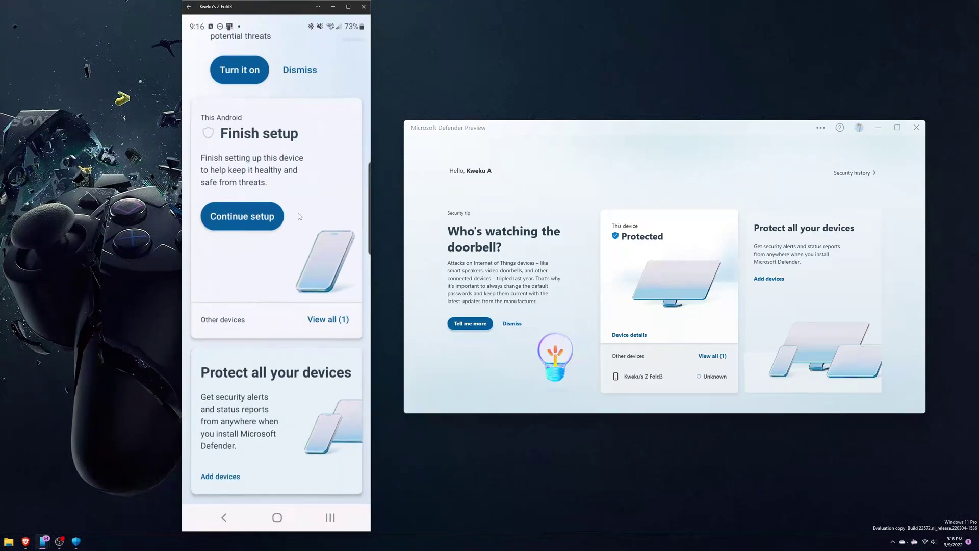
{"action": "scroll", "coordinate": [300, 216], "scroll_direction": "up", "scroll_amount": 5}
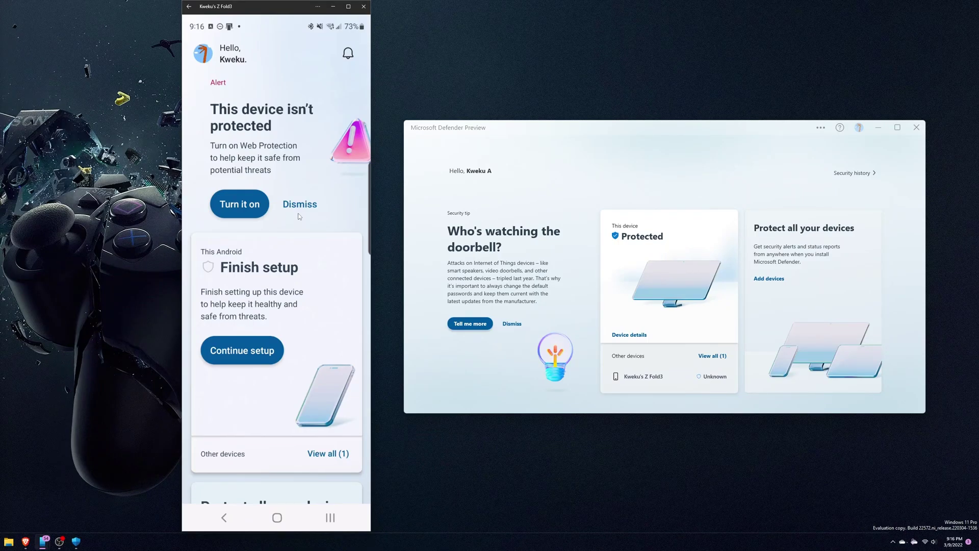
- Open the phone's device protection details to turn on Web protection, then nudge the PC window up
{"action": "left_click", "coordinate": [299, 216]}
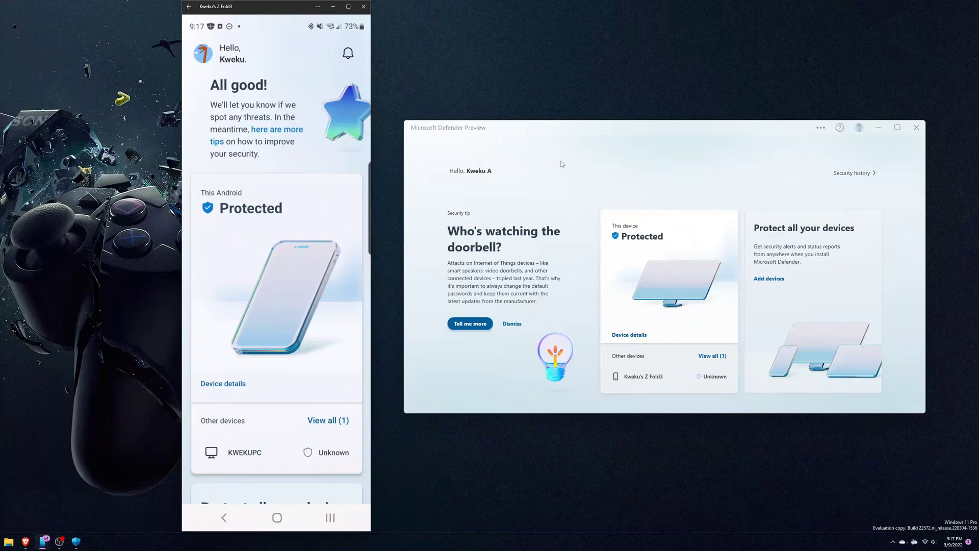
{"action": "left_click_drag", "start_coordinate": [593, 131], "coordinate": [601, 104]}
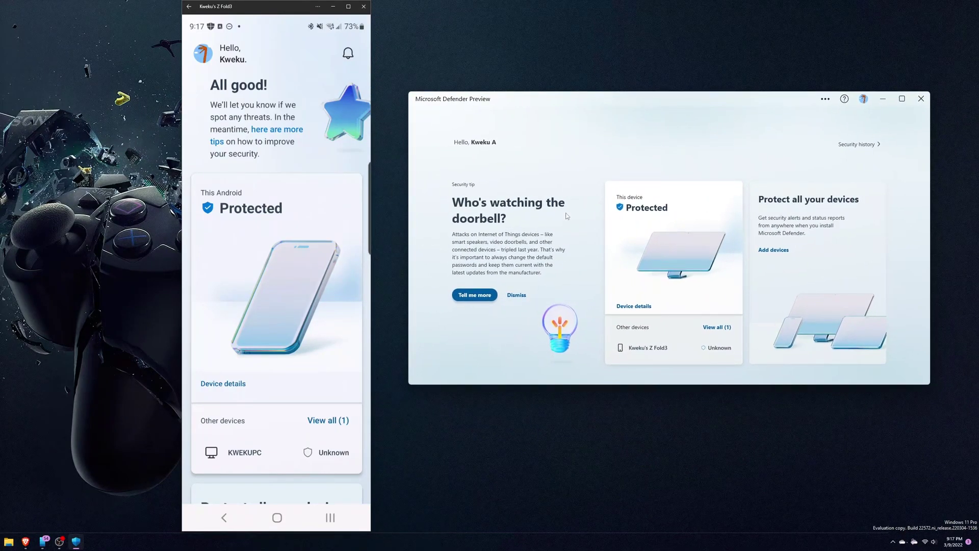
- Dismiss the doorbell security tip and browse this PC's device protection details
{"action": "left_click", "coordinate": [516, 294]}
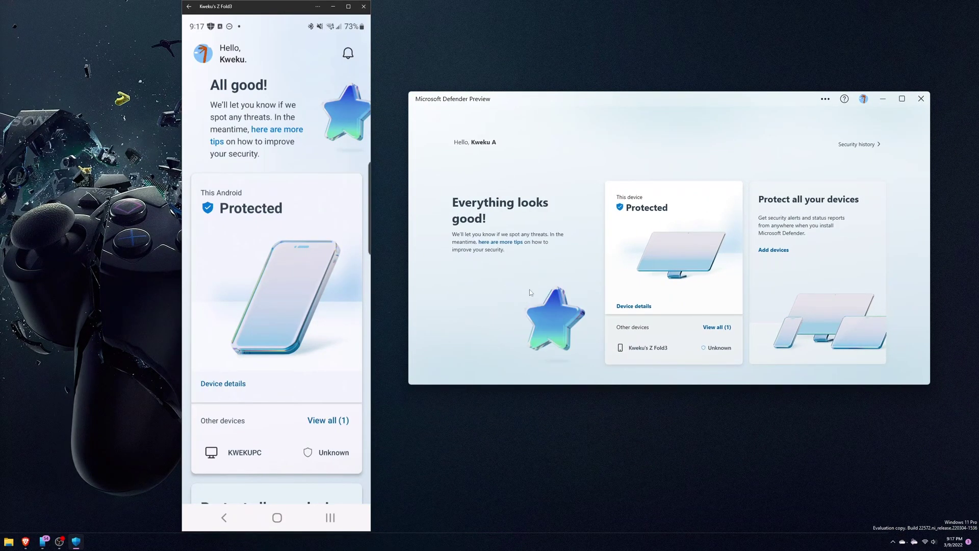
{"action": "left_click", "coordinate": [714, 328]}
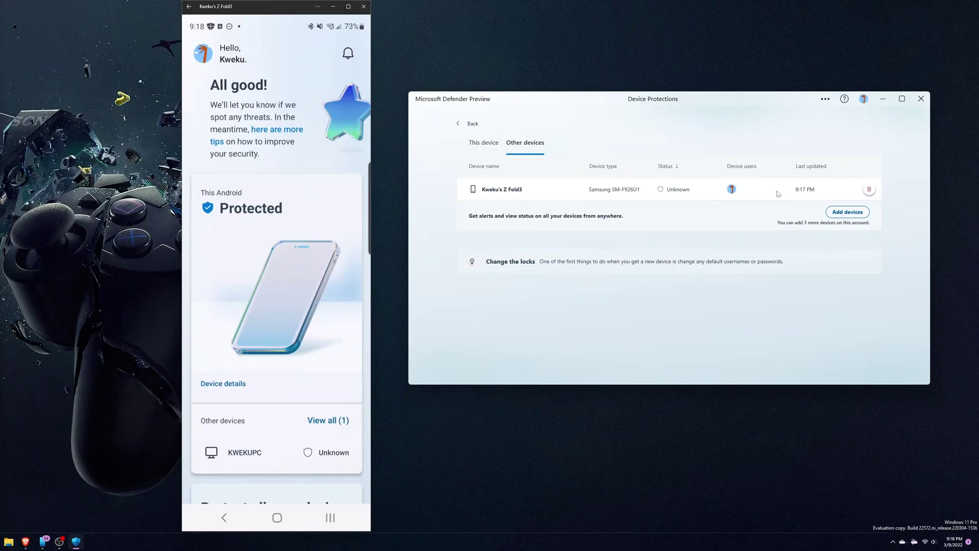
{"action": "left_click", "coordinate": [487, 147]}
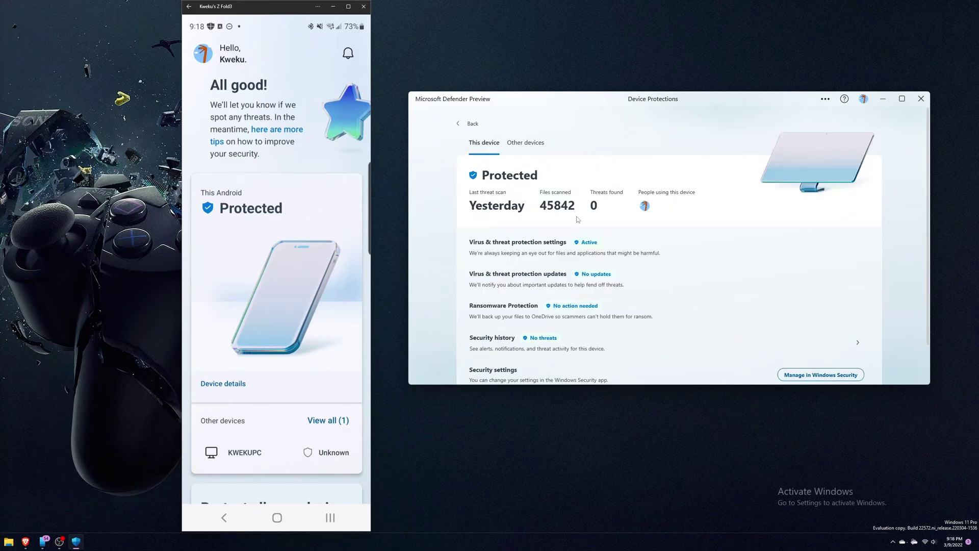
{"action": "scroll", "coordinate": [563, 235], "scroll_direction": "down", "scroll_amount": 1}
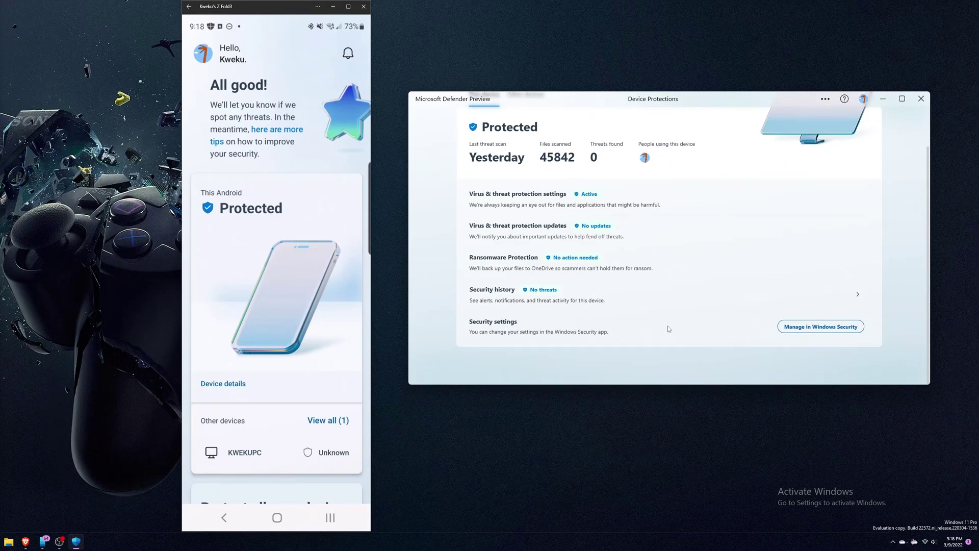
- Open the PC's Windows Security settings, then show the Other devices list with the Z Fold3
{"action": "left_click", "coordinate": [802, 328]}
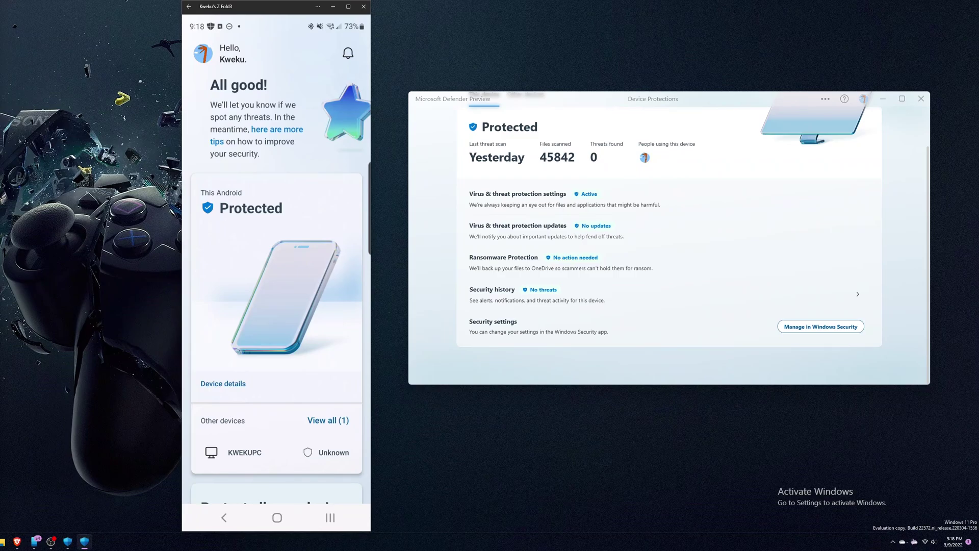
{"action": "scroll", "coordinate": [605, 181], "scroll_direction": "up", "scroll_amount": 1}
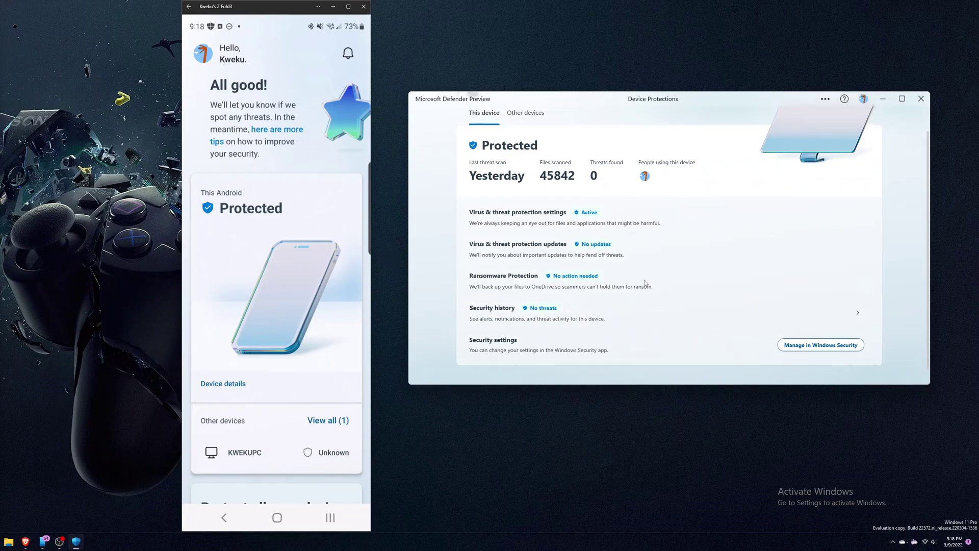
{"action": "scroll", "coordinate": [632, 183], "scroll_direction": "up", "scroll_amount": 2}
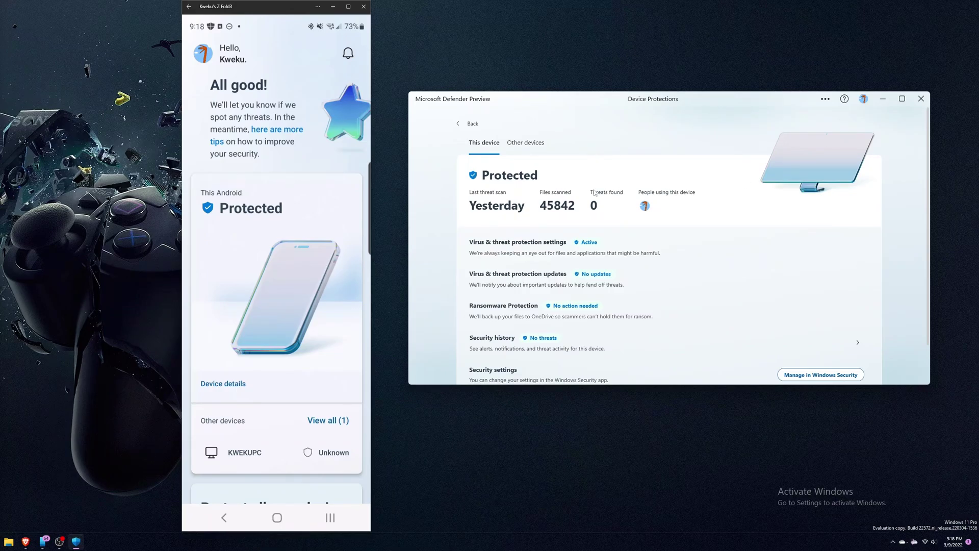
{"action": "left_click", "coordinate": [536, 145]}
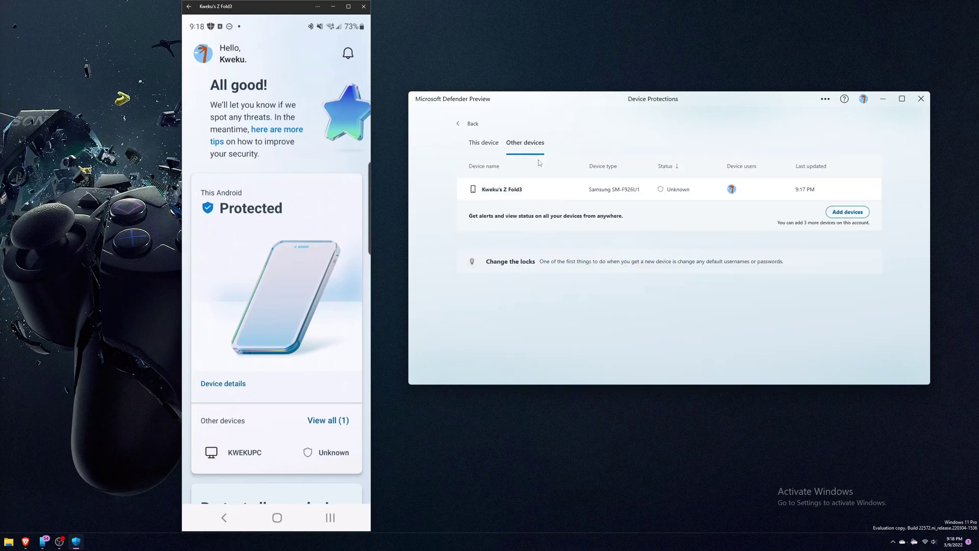
{"action": "mouse_move", "coordinate": [710, 189]}
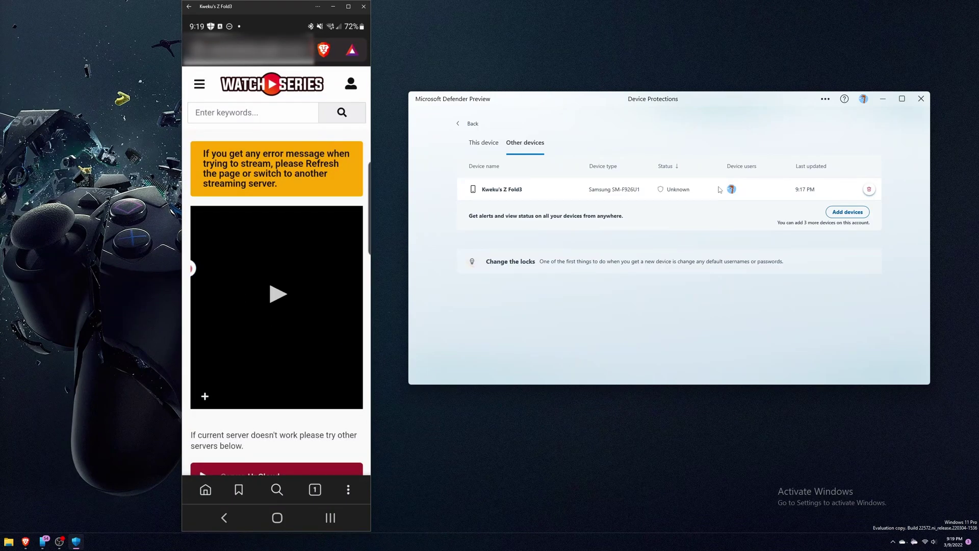
- Tap play on the WATCHSERIES video page in Brave on the mirrored phone
{"action": "left_click", "coordinate": [277, 296]}
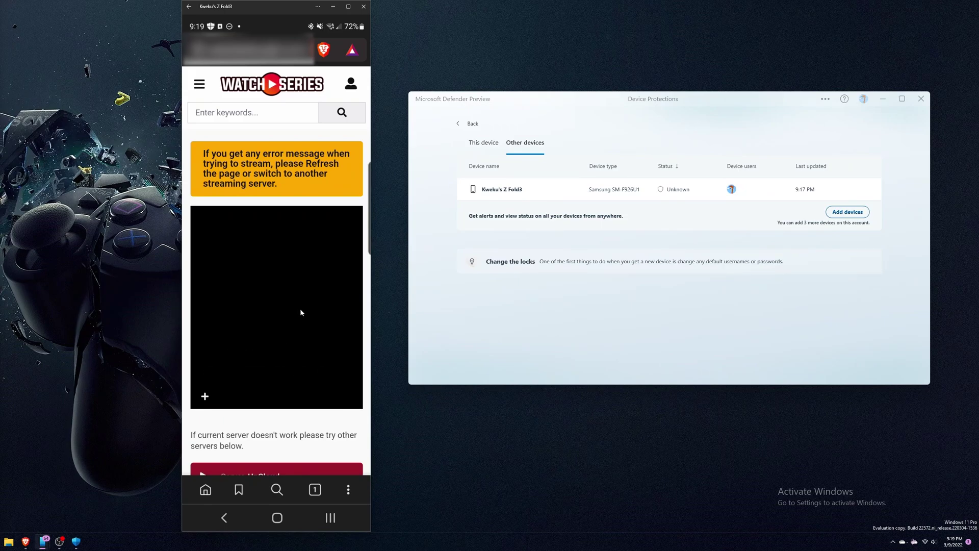
- Tap the playing video in Brave to show its playback controls
{"action": "left_click", "coordinate": [272, 292]}
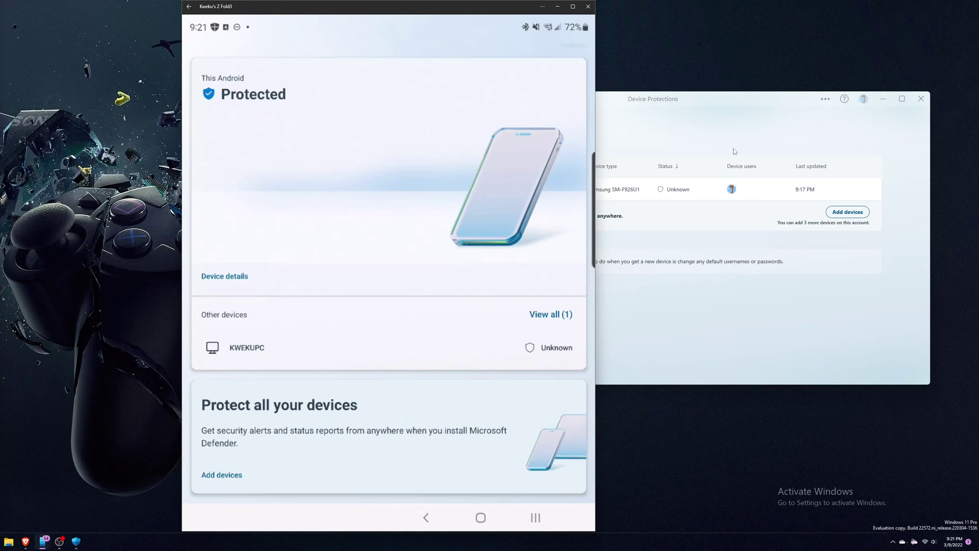
- Bring the PC Defender window to the front
{"action": "left_click", "coordinate": [735, 151]}
- Go back to the Defender home page and open Family sharing from the ... menu
{"action": "left_click", "coordinate": [478, 123]}
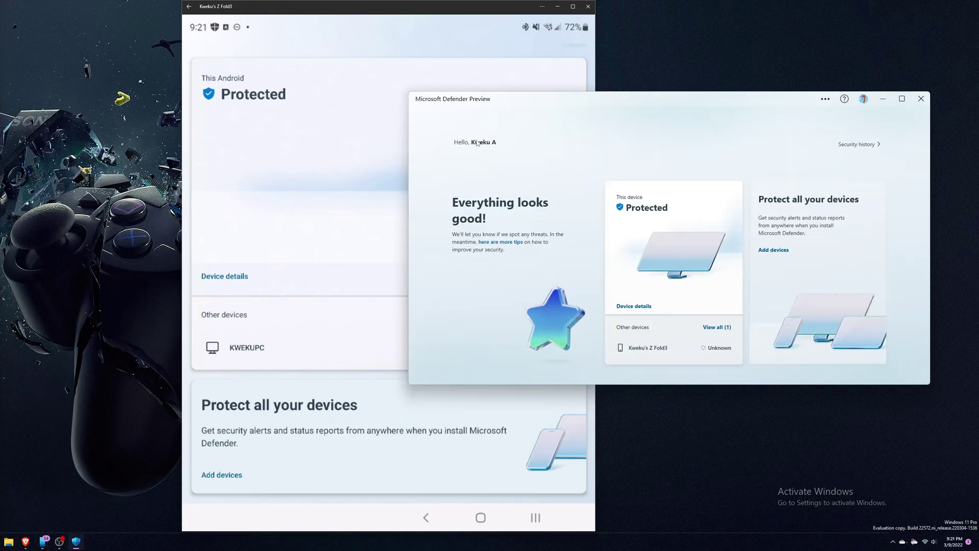
{"action": "left_click", "coordinate": [825, 100]}
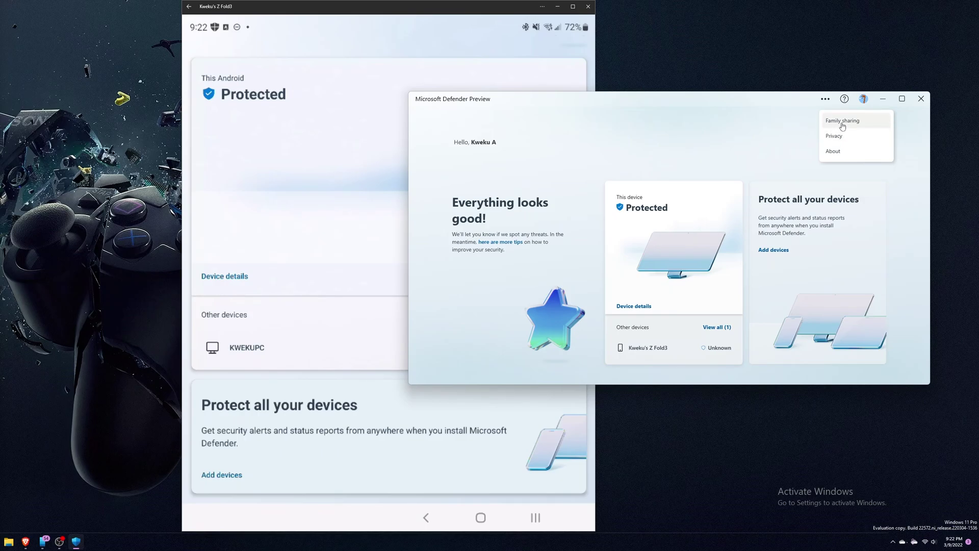
{"action": "left_click", "coordinate": [843, 121]}
{"action": "left_click_drag", "start_coordinate": [766, 107], "coordinate": [663, 108]}
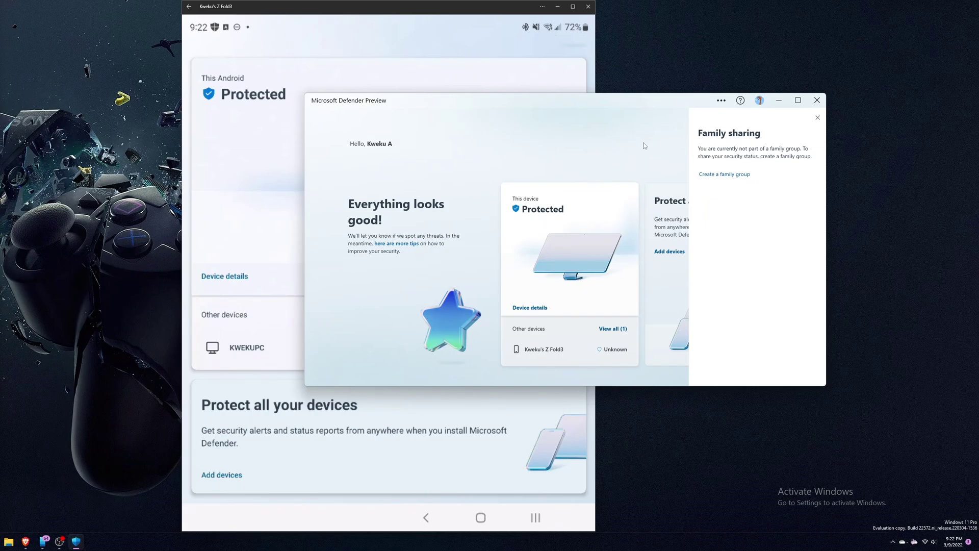
- Close Family sharing and check the signed-in Microsoft account details
{"action": "left_click", "coordinate": [817, 120]}
{"action": "left_click", "coordinate": [759, 100]}
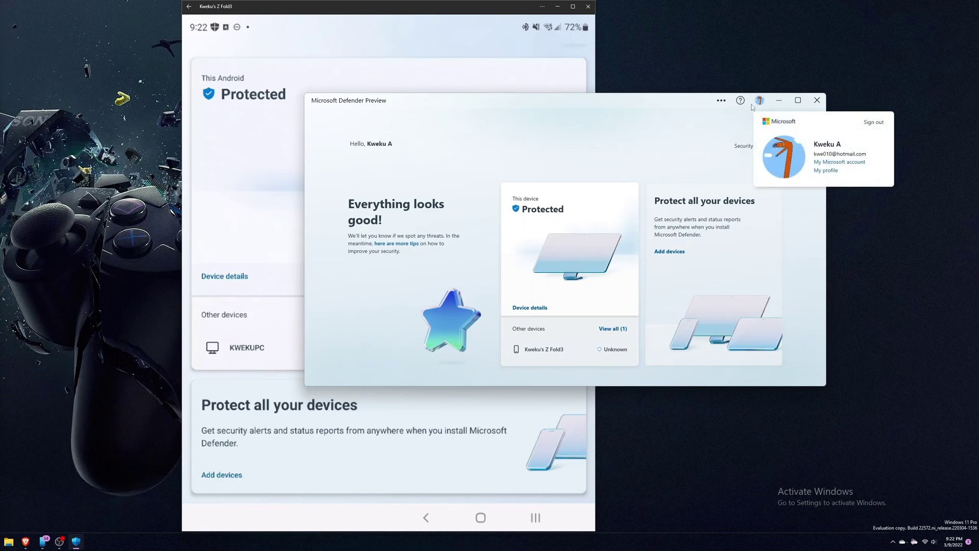
{"action": "left_click", "coordinate": [666, 128]}
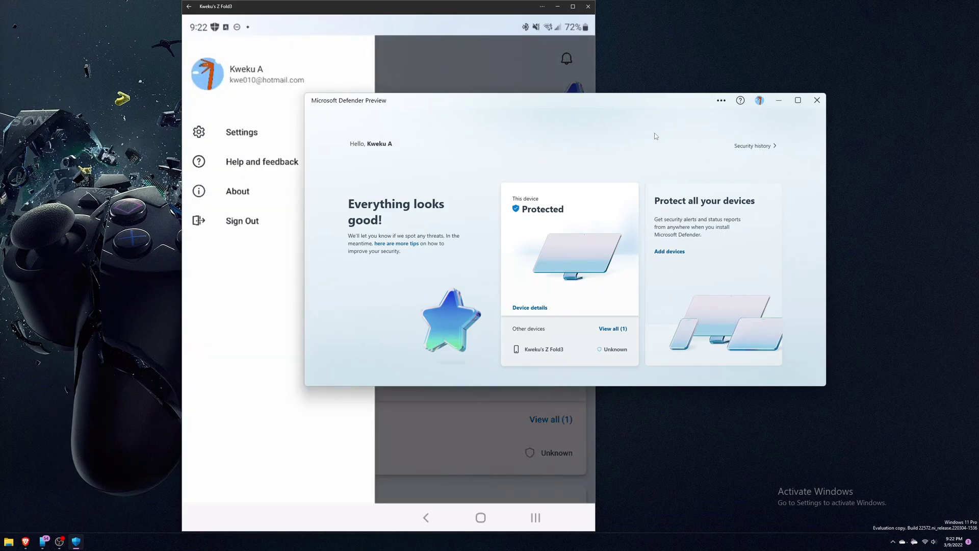
{"action": "left_click", "coordinate": [760, 101]}
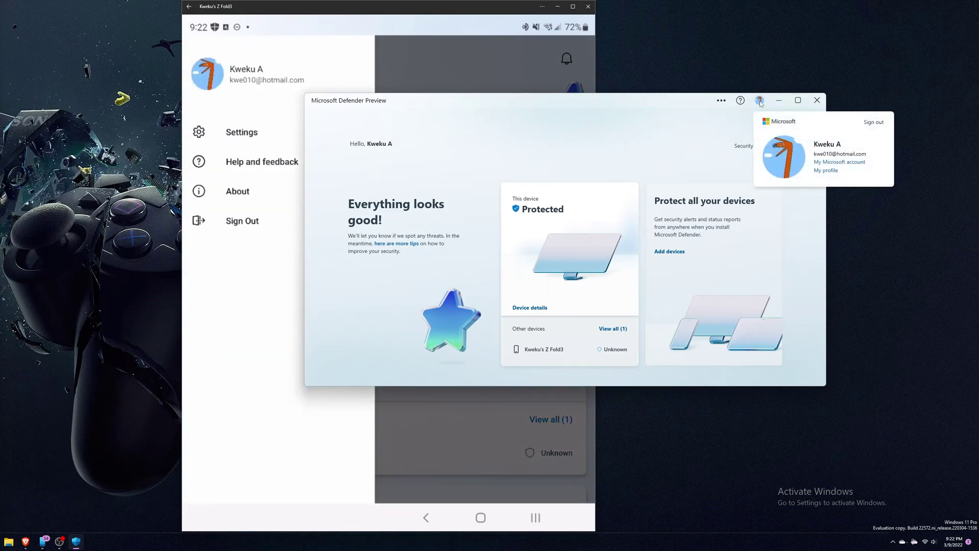
{"action": "left_click", "coordinate": [688, 134]}
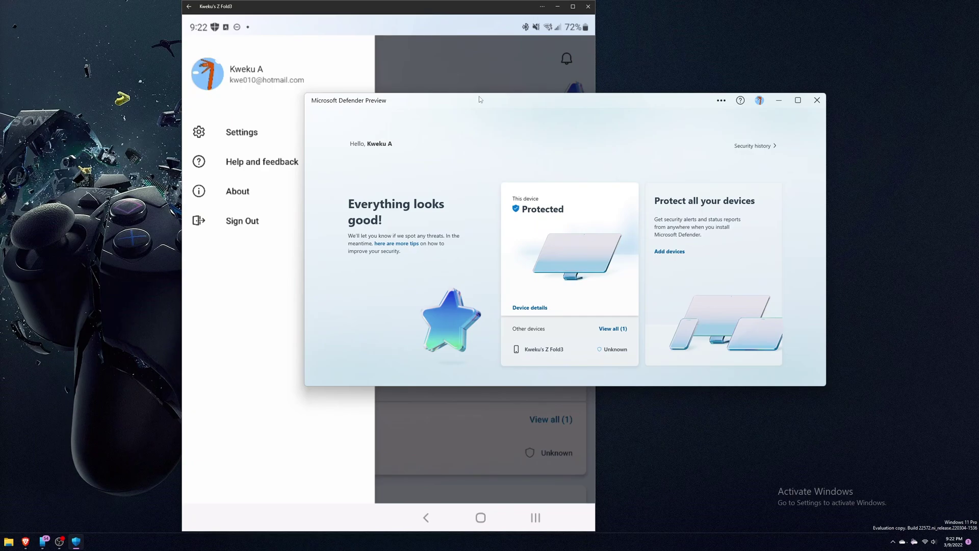
- Check the app's version in About, then close it to return to the home dashboard
{"action": "left_click_drag", "start_coordinate": [617, 111], "coordinate": [669, 134]}
{"action": "left_click", "coordinate": [774, 123]}
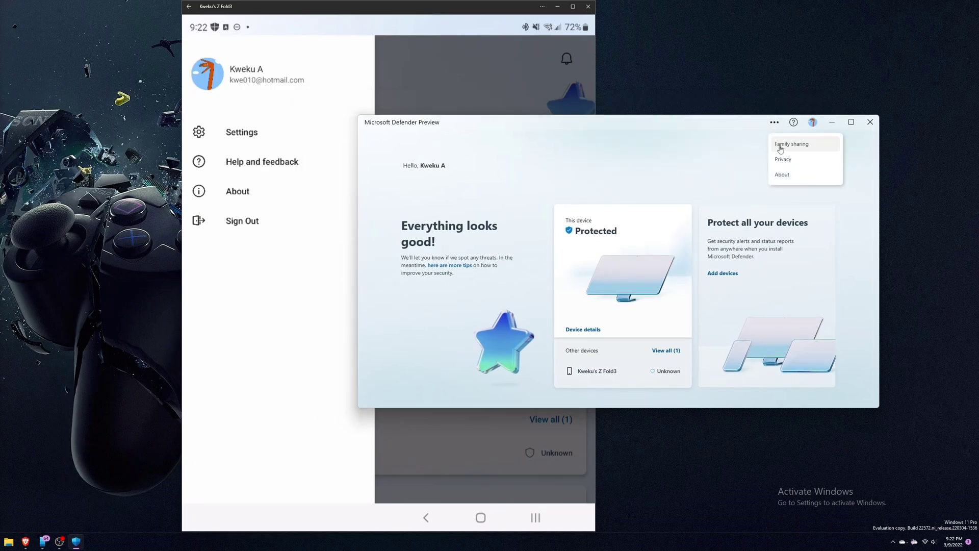
{"action": "left_click", "coordinate": [782, 174]}
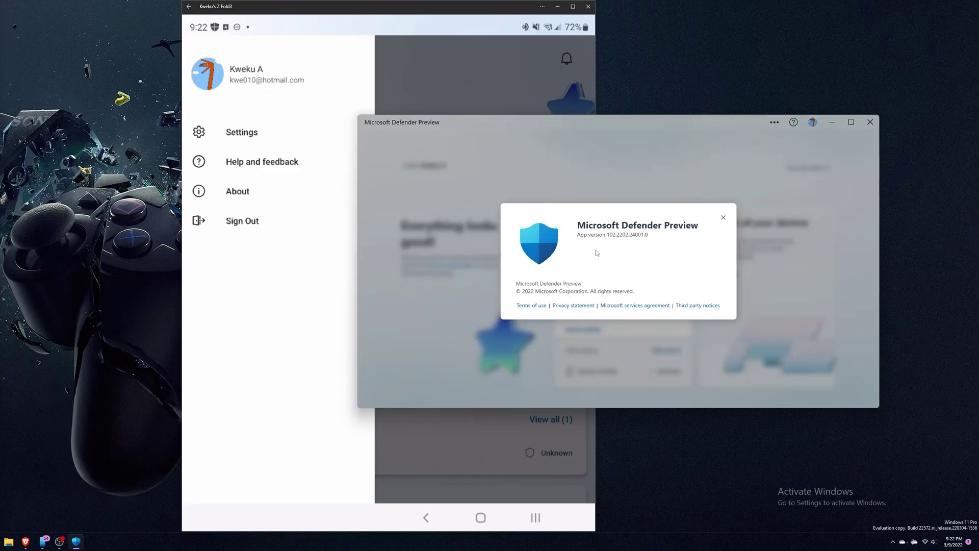
{"action": "left_click", "coordinate": [723, 218]}
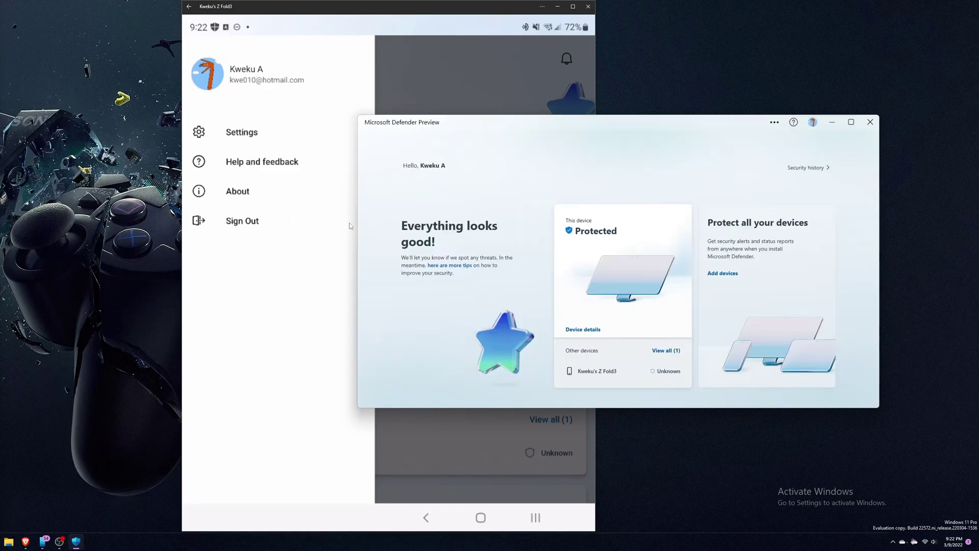
- Narrow the Defender window from the left edge so the home dashboard reflows to a compact layout
{"action": "left_click_drag", "start_coordinate": [360, 225], "coordinate": [574, 225]}
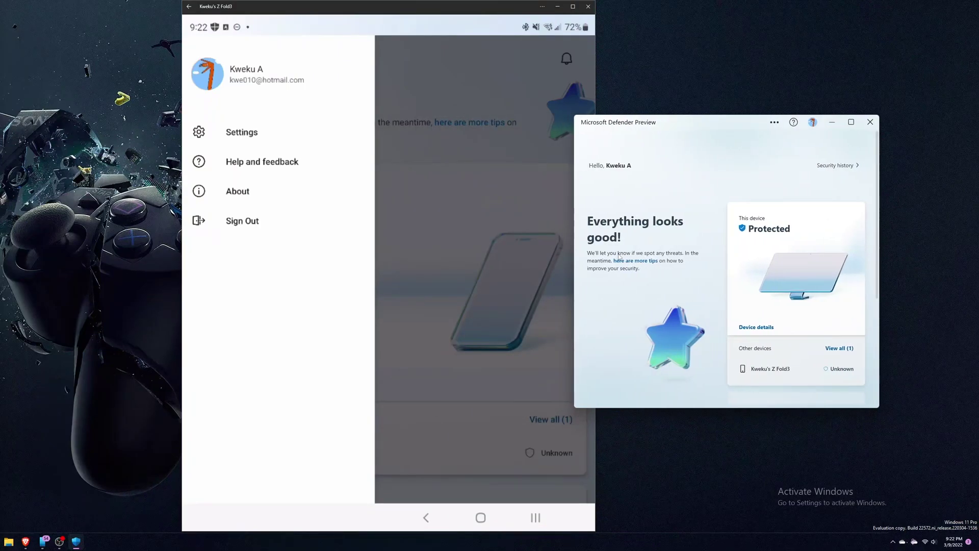